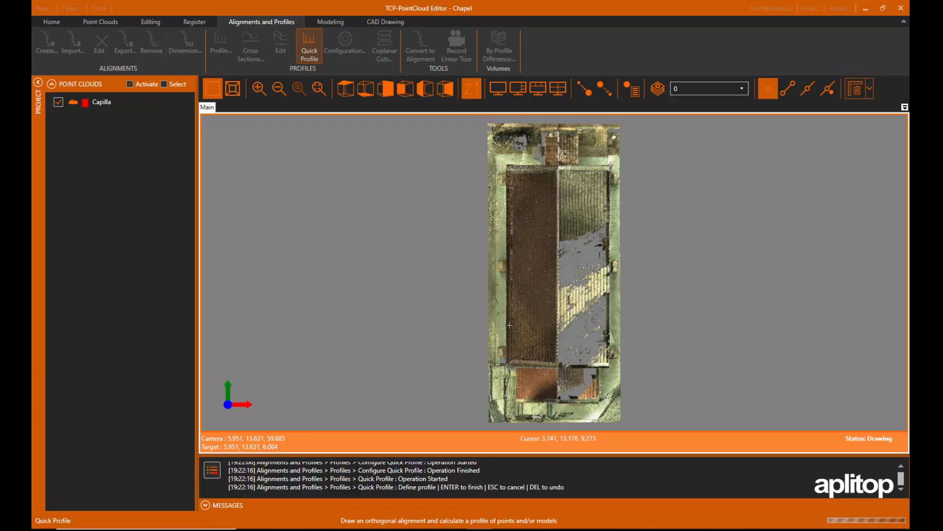
# Step: Define a quick profile line across the chapel's lower end in plan, inspect the resulting facade profile and close the profiles editor
pyautogui.click(468, 402)
pyautogui.rightClick(660, 401)
pyautogui.click(669, 406)
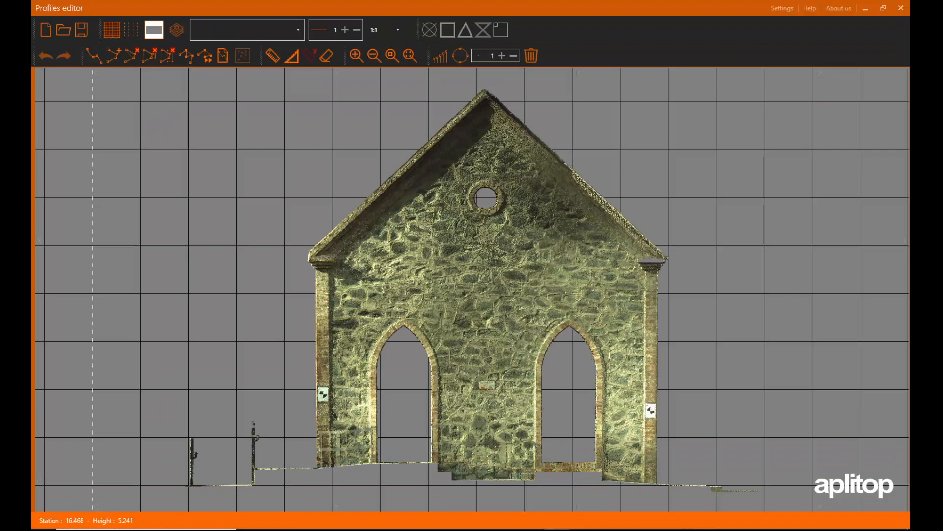
pyautogui.scroll(-2, 684, 275)
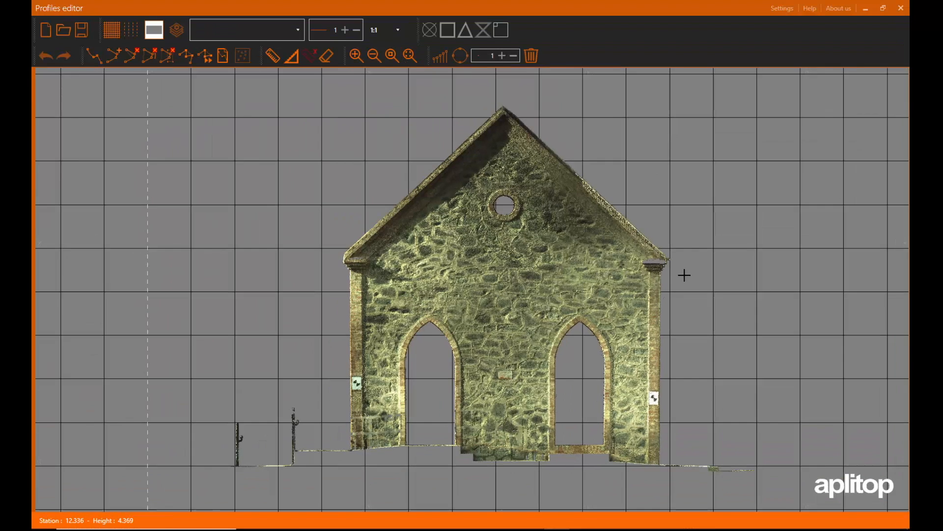
pyautogui.scroll(2, 684, 275)
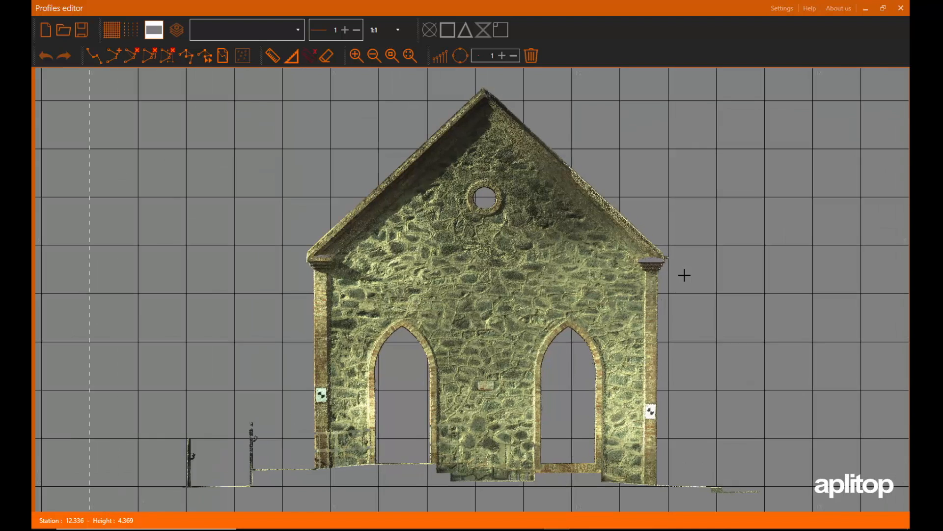
pyautogui.click(901, 7)
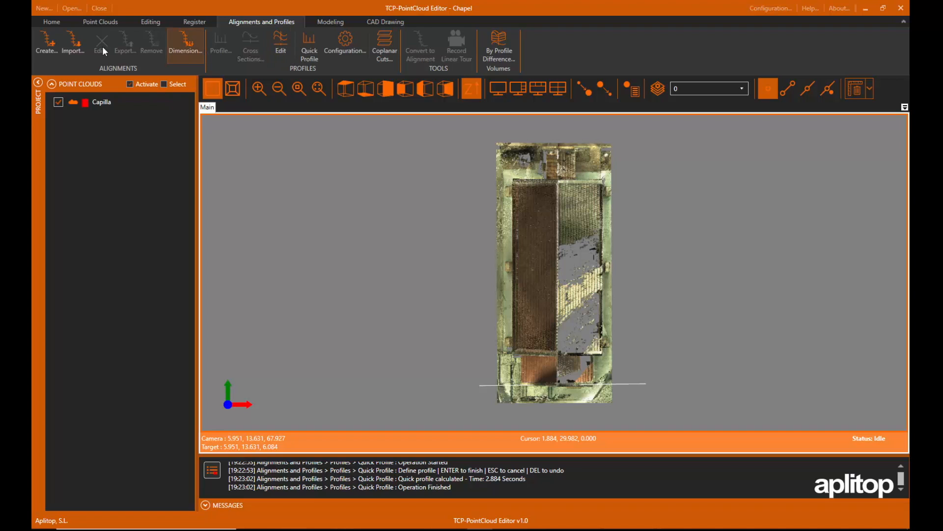
# Step: Create a straight alignment along the chapel's central roof ridge, from the lower end of the point cloud to the upper end
pyautogui.click(48, 44)
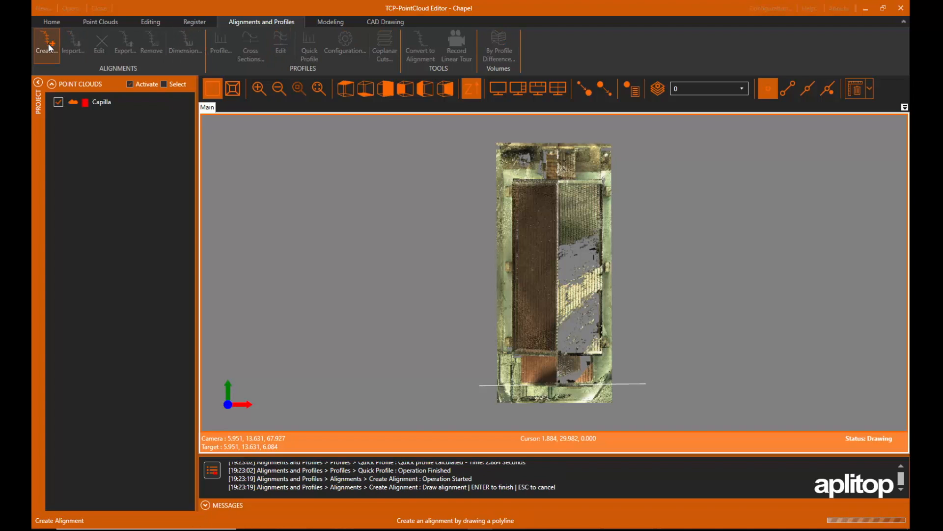
pyautogui.click(557, 400)
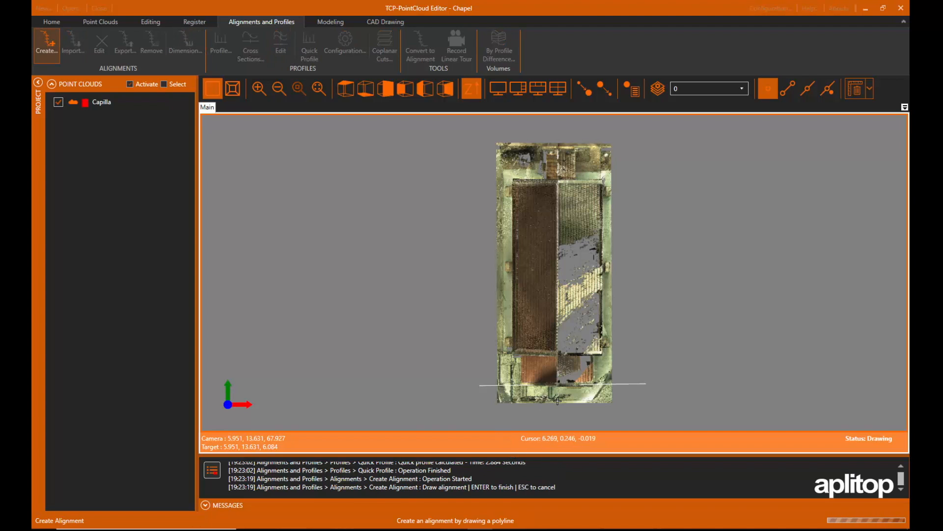
pyautogui.rightClick(557, 143)
pyautogui.click(578, 152)
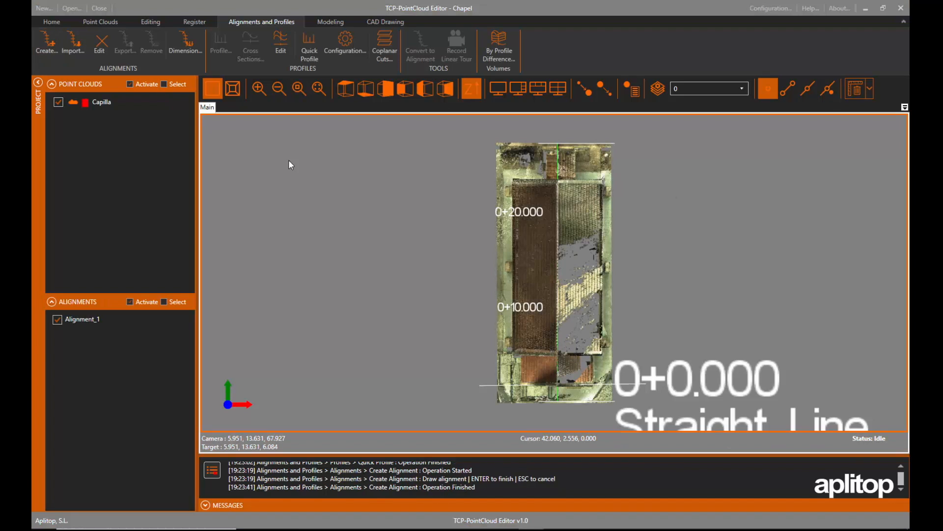
# Step: Set the alignments dimension factor to 0.250
pyautogui.click(184, 40)
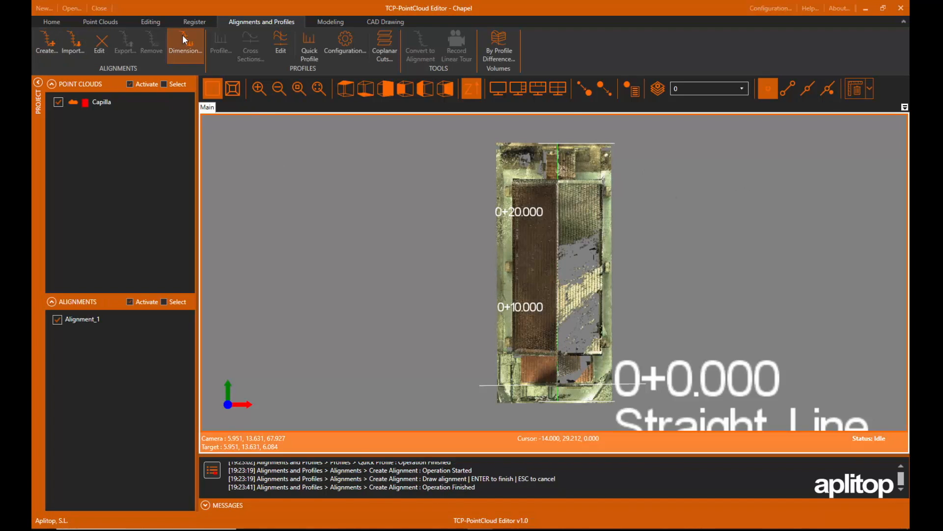
pyautogui.click(561, 155)
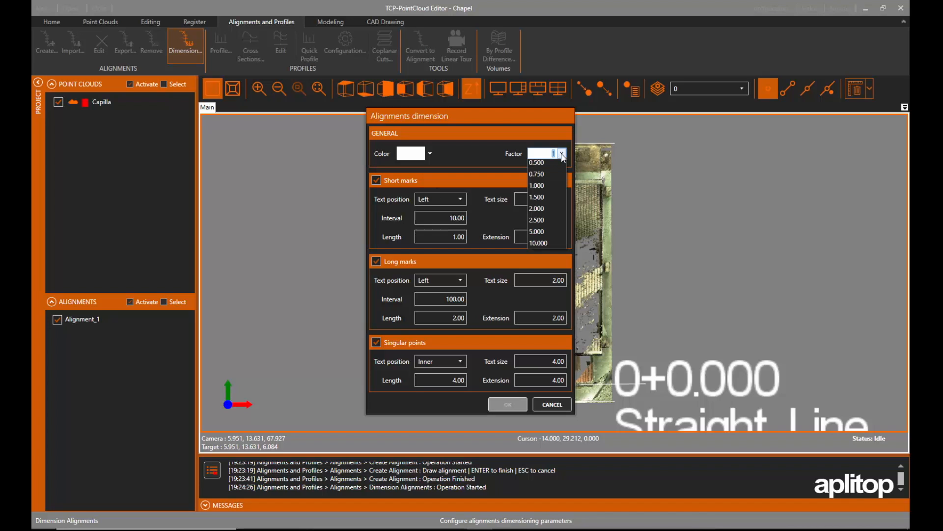
pyautogui.click(546, 177)
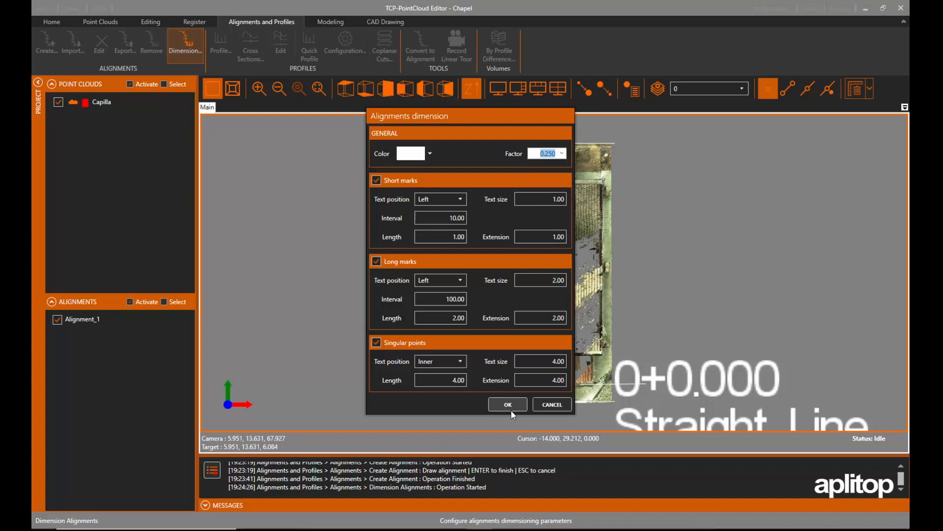
pyautogui.click(509, 405)
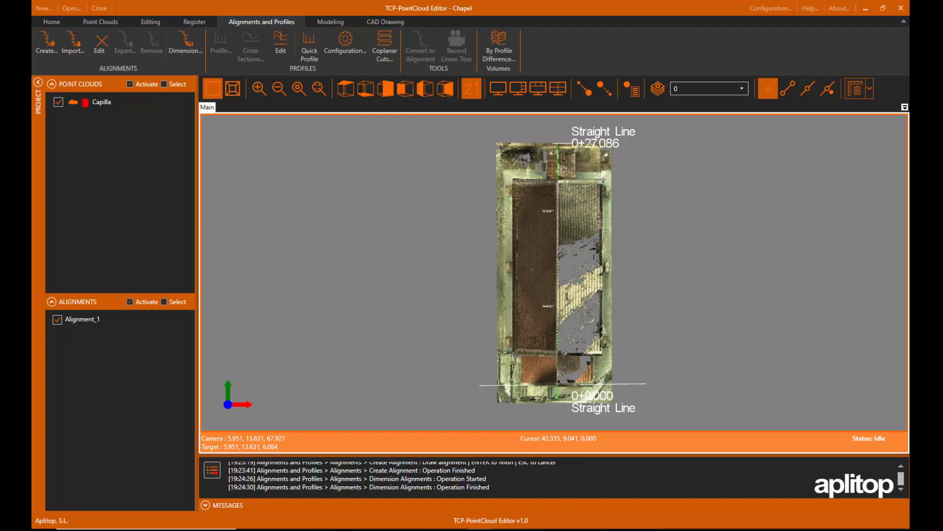
# Step: Generate a longitudinal profile of Alignment_1 from the point cloud with left and right bandwidths of 0.2
pyautogui.click(96, 319)
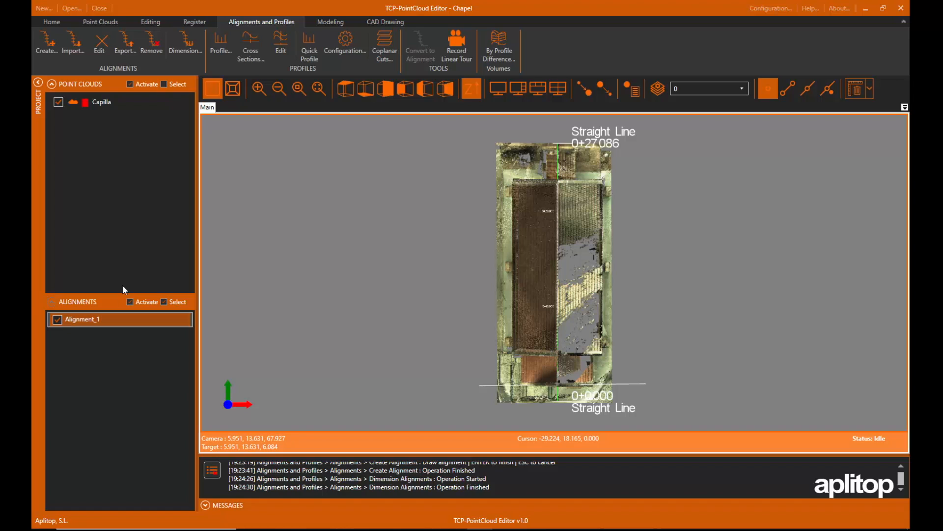
pyautogui.click(220, 44)
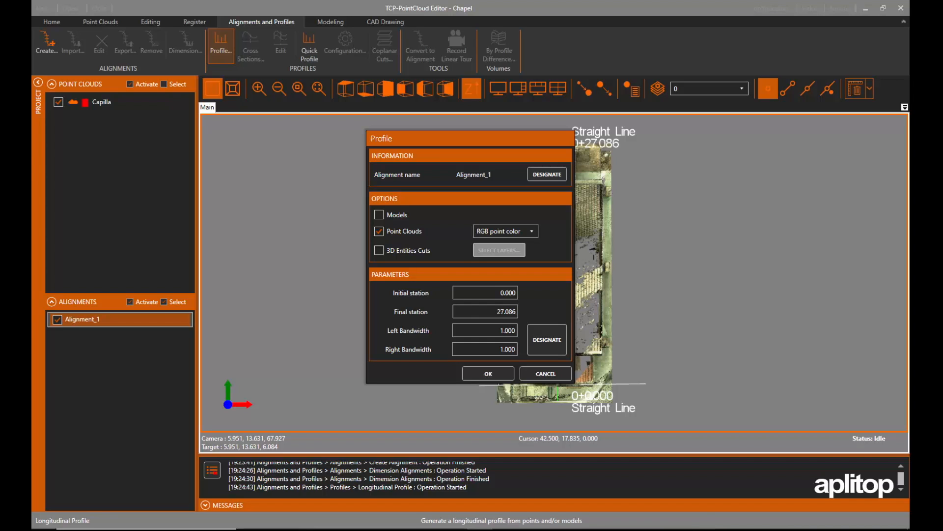
pyautogui.click(516, 330)
pyautogui.write('0.2')
pyautogui.press('Tab')
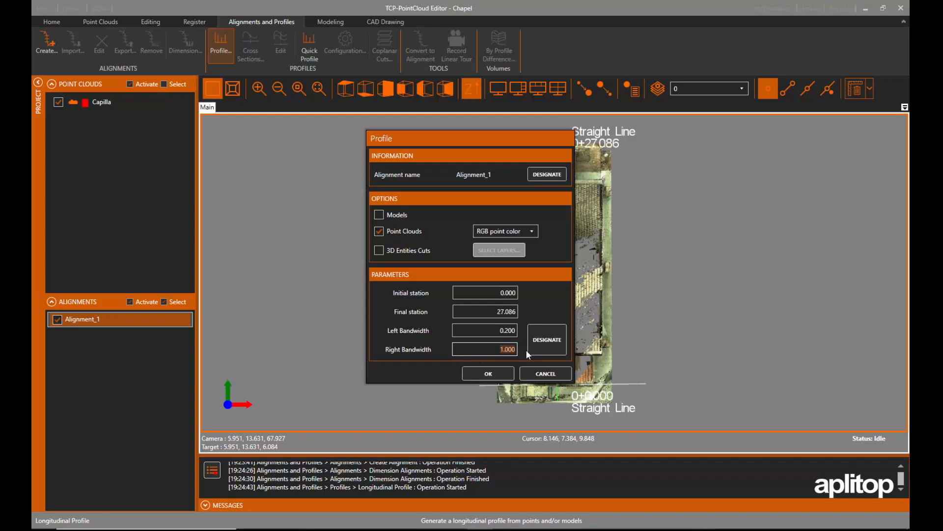
pyautogui.write('0.2')
pyautogui.click(492, 374)
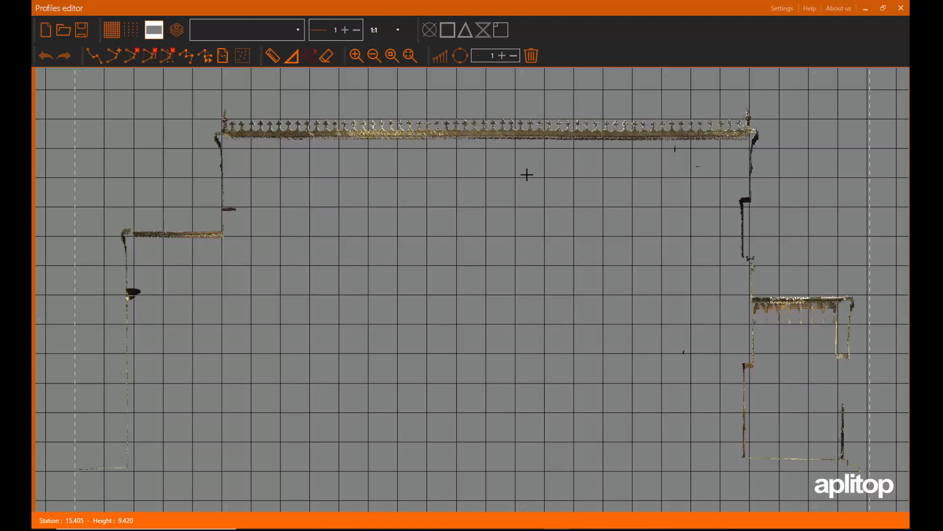
# Step: Set the profile's point size to 3, measure the main roof's length between its two ends, and close the profiles editor
pyautogui.click(503, 54)
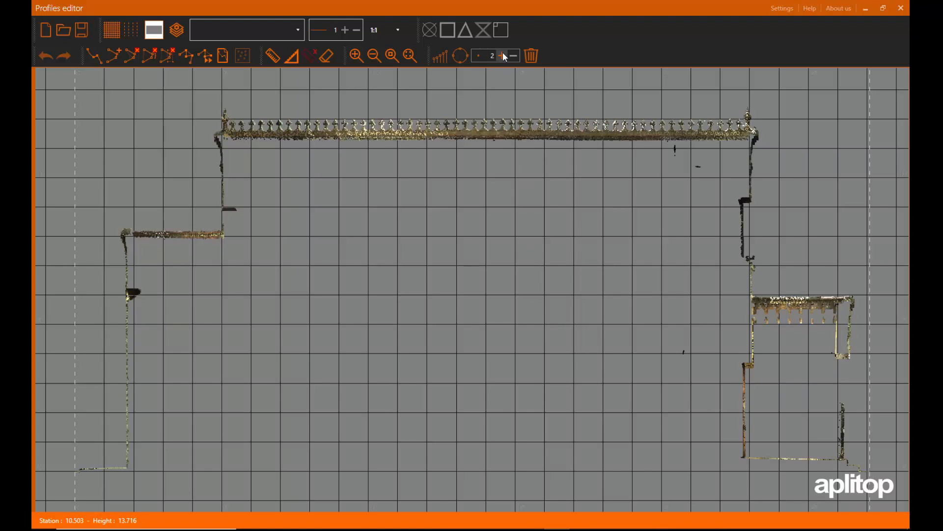
pyautogui.click(503, 54)
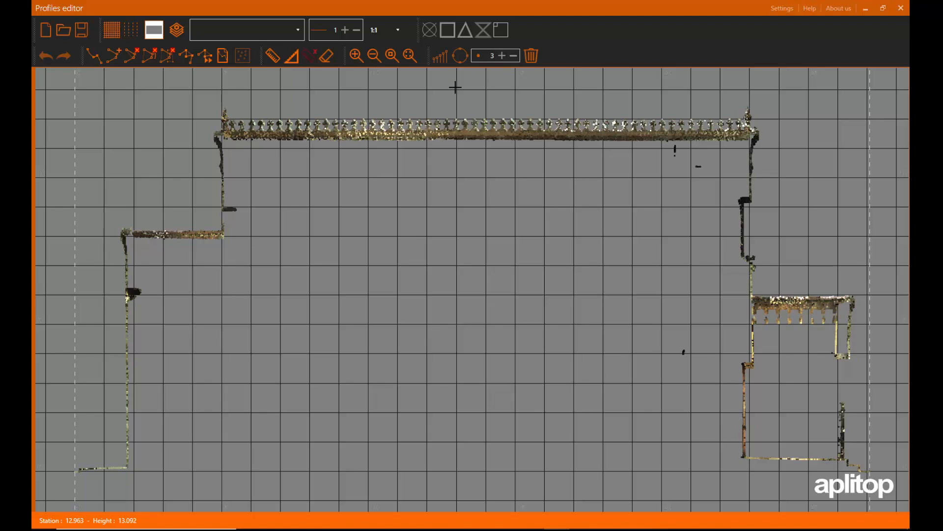
pyautogui.click(273, 57)
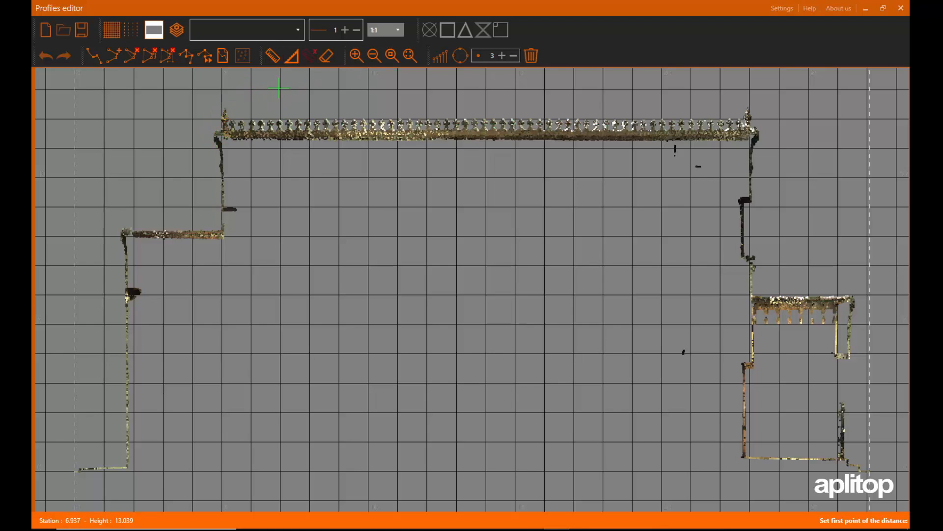
pyautogui.click(215, 134)
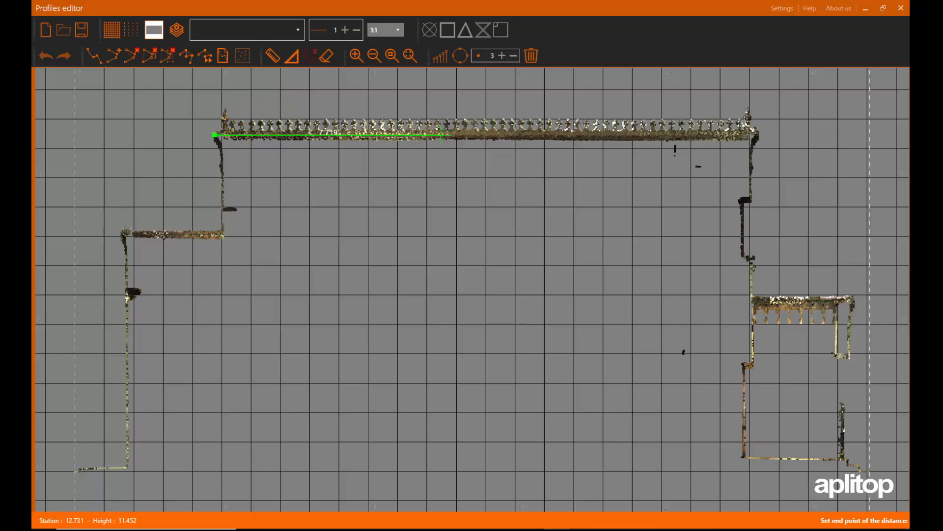
pyautogui.click(754, 134)
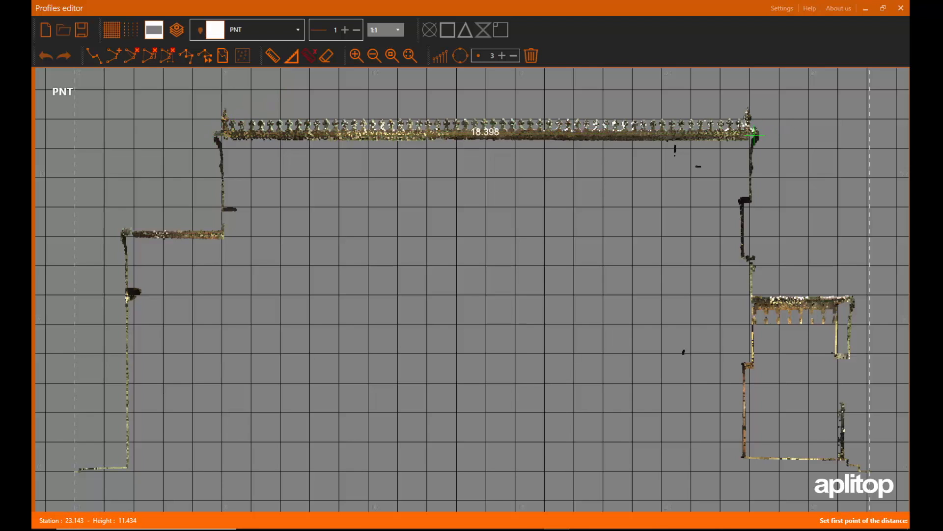
pyautogui.click(901, 8)
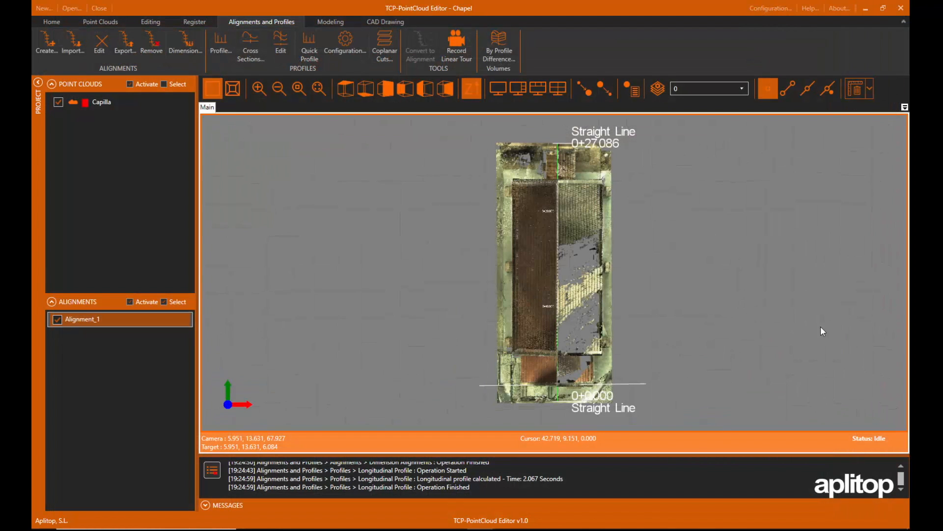
# Step: Start cross sections for Alignment_1 and set both the left and right distances to 10
pyautogui.click(247, 46)
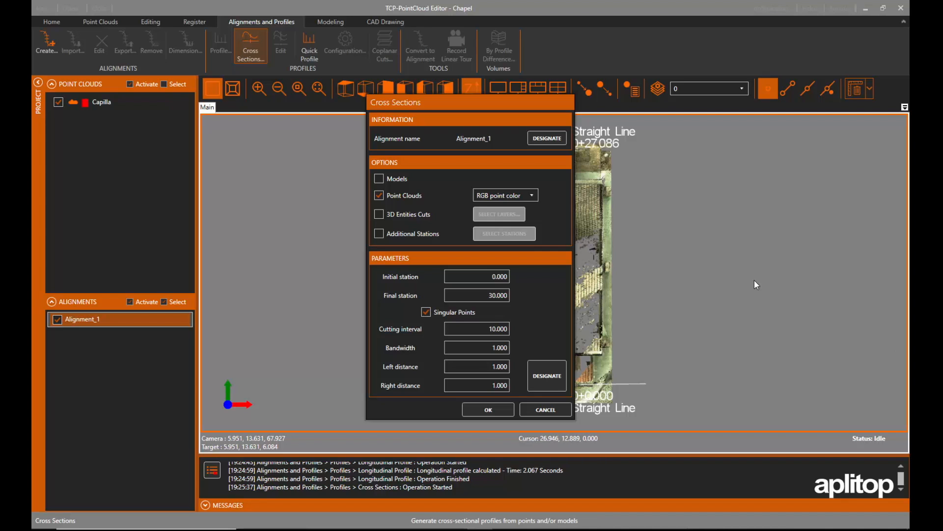
pyautogui.doubleClick(509, 369)
pyautogui.write('10')
pyautogui.press('Tab')
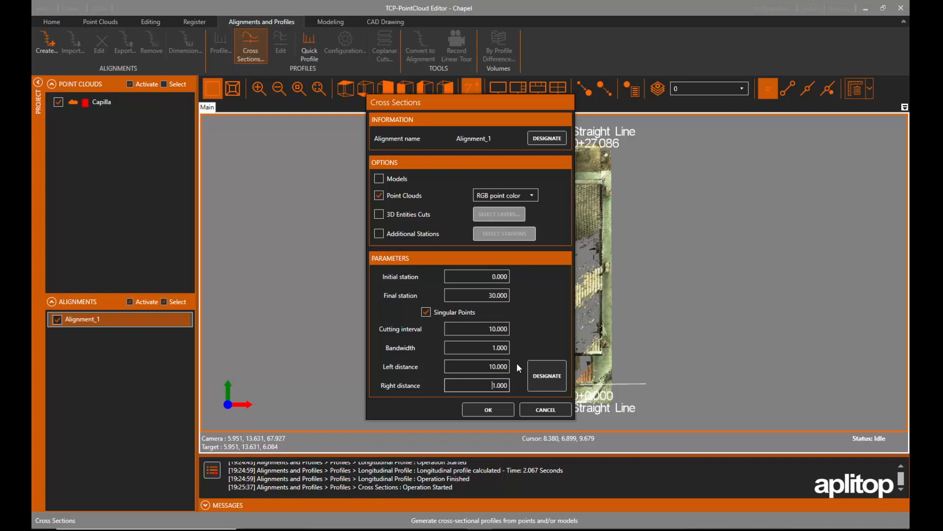
pyautogui.doubleClick(501, 386)
pyautogui.write('10')
pyautogui.press('Tab')
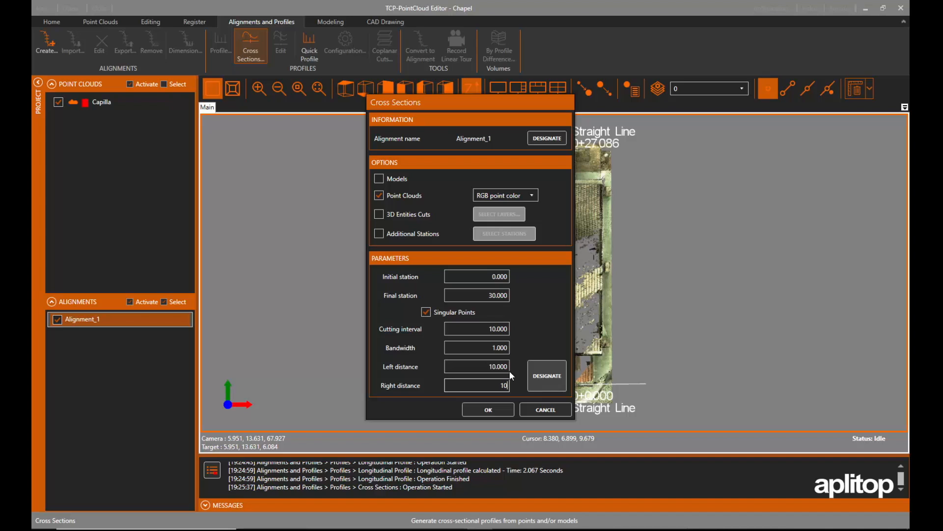
# Step: Set the cross-section bandwidth to 0.2 and the cutting interval to 1, and generate the sections
pyautogui.doubleClick(488, 347)
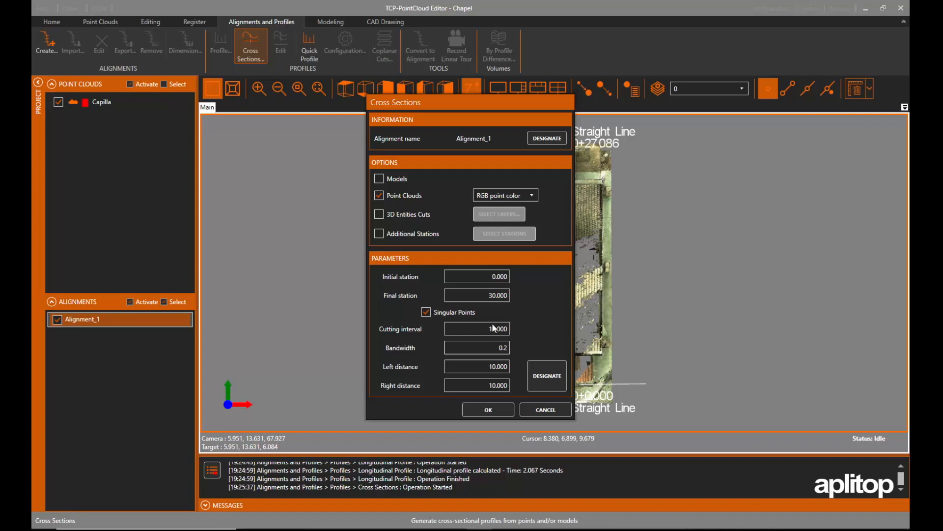
pyautogui.hotkey('shift', 'Tab')
pyautogui.write('1')
pyautogui.press('Tab')
pyautogui.click(503, 412)
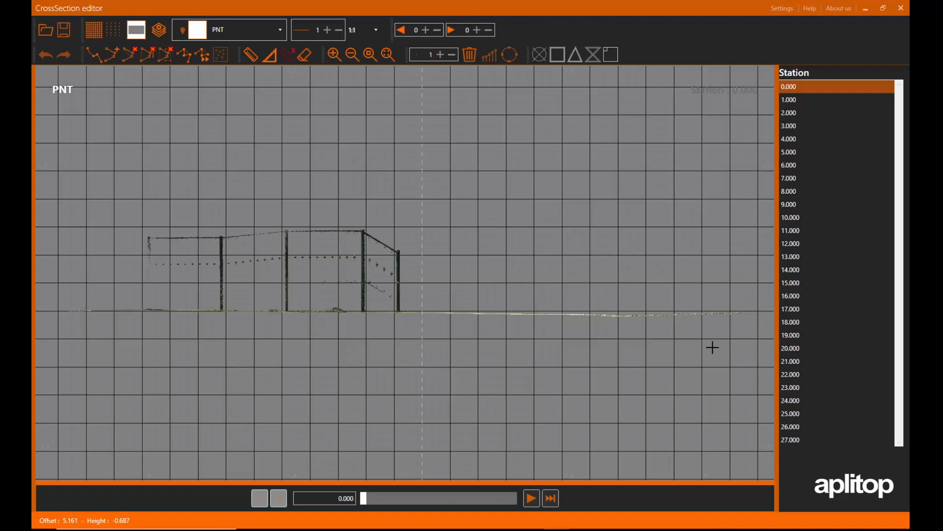
# Step: Review the cross sections station by station from 0.000 to 27.000 with the point size set to 2, and close the editor
pyautogui.click(534, 497)
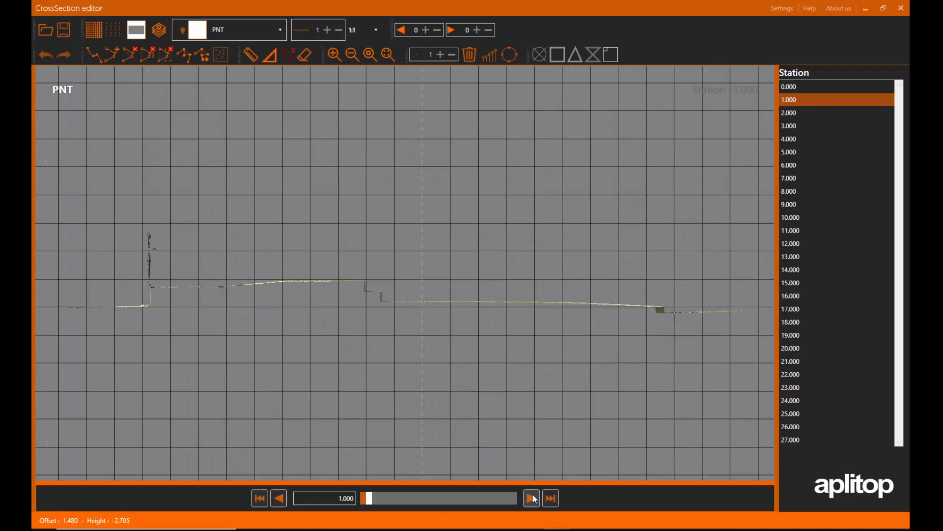
pyautogui.click(532, 498)
pyautogui.click(439, 56)
pyautogui.click(532, 498)
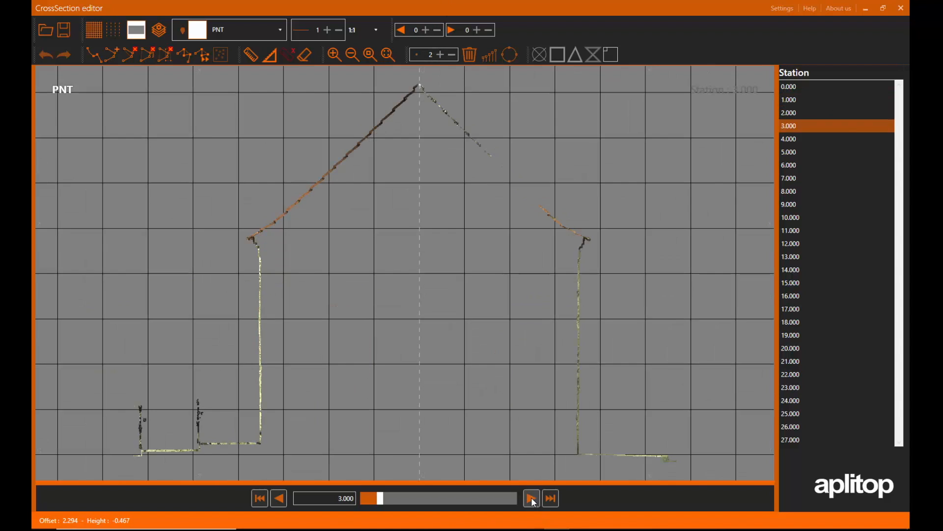
pyautogui.click(532, 498)
pyautogui.click(531, 497)
pyautogui.click(532, 497)
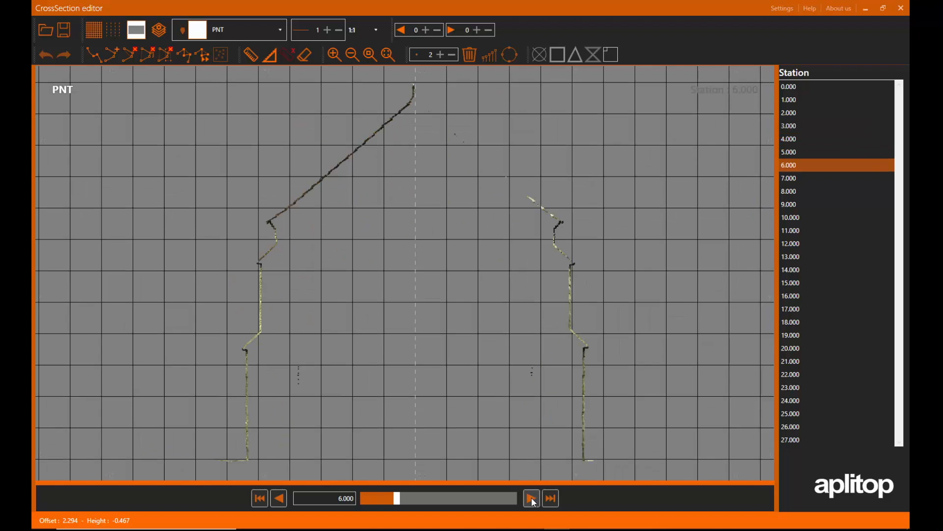
pyautogui.click(531, 498)
pyautogui.click(532, 498)
pyautogui.click(532, 498)
pyautogui.click(531, 498)
pyautogui.click(531, 498)
pyautogui.click(532, 498)
pyautogui.click(532, 498)
pyautogui.click(532, 498)
pyautogui.click(532, 498)
pyautogui.click(531, 498)
pyautogui.click(531, 497)
pyautogui.click(532, 498)
pyautogui.click(531, 497)
pyautogui.click(531, 498)
pyautogui.click(532, 498)
pyautogui.click(532, 497)
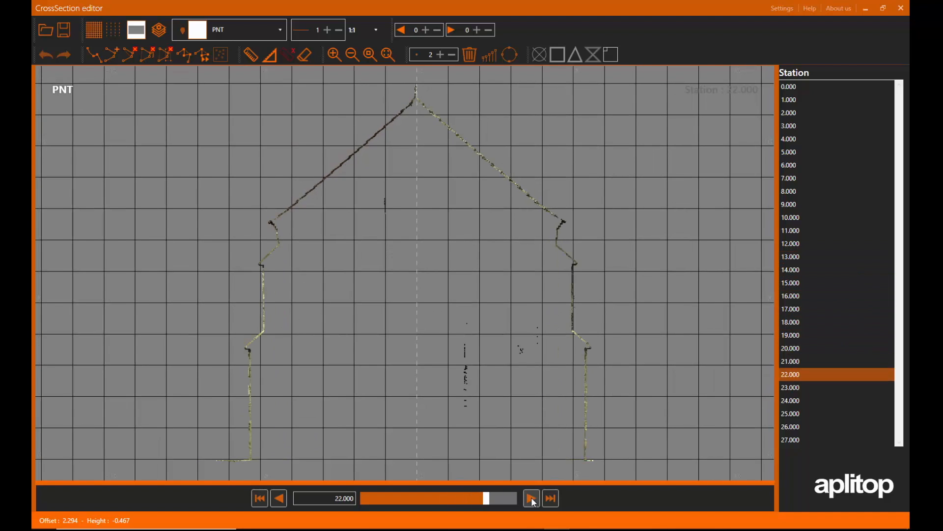
pyautogui.click(532, 498)
pyautogui.click(532, 498)
pyautogui.click(532, 498)
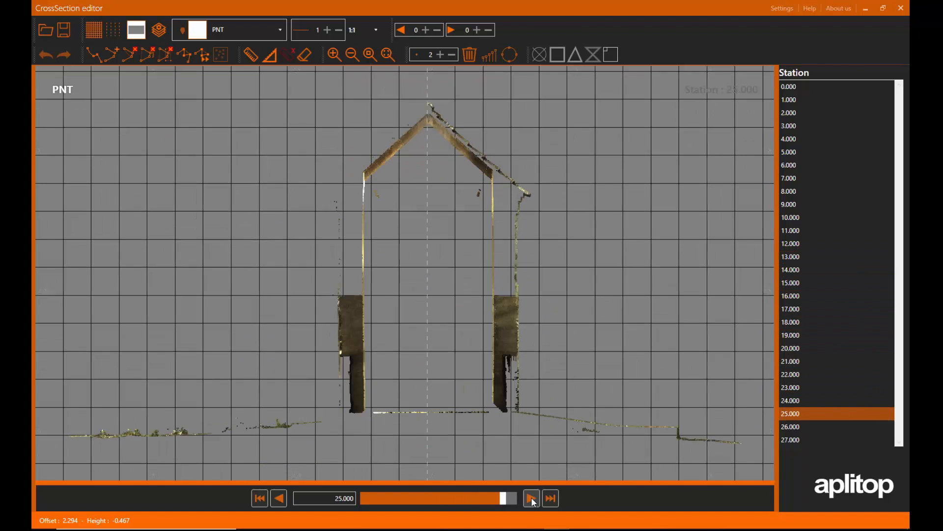
pyautogui.click(532, 498)
pyautogui.click(532, 498)
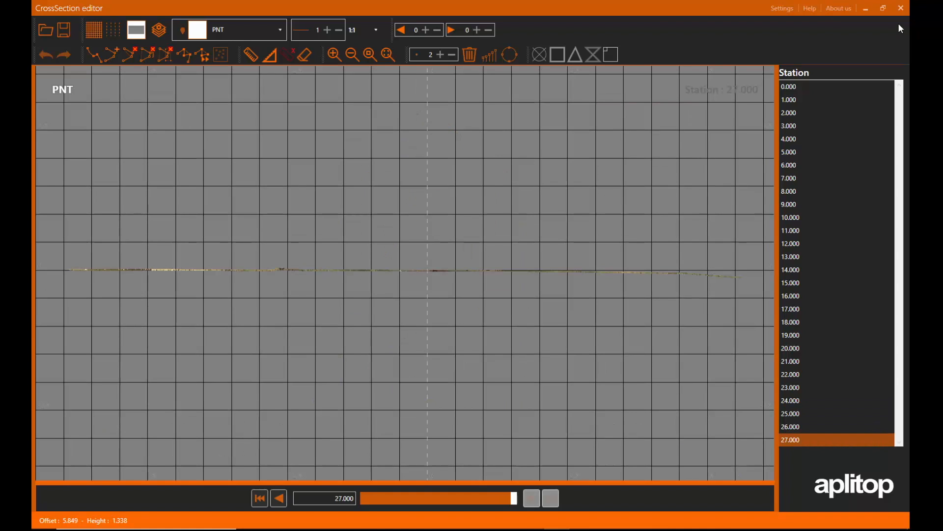
pyautogui.click(901, 9)
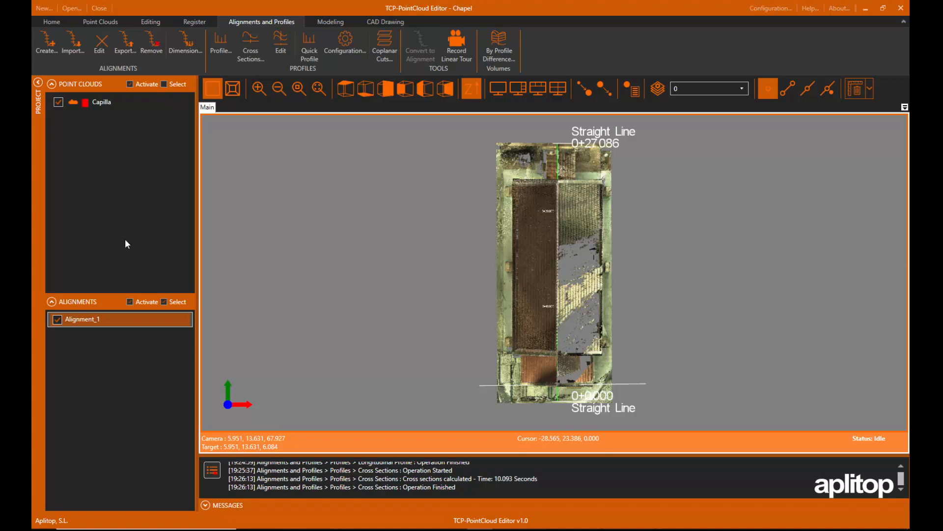
# Step: Hide Alignment_1 and generate coplanar cuts for the profiles editor with band height 0.100, elevations -1.000 to 13.000, interval 1.000 and singular elevations enabled
pyautogui.click(57, 319)
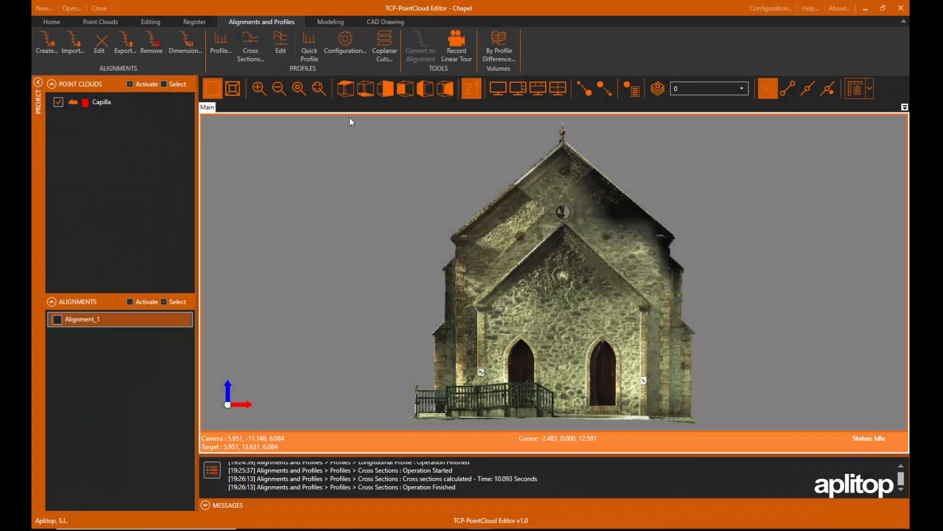
pyautogui.click(386, 43)
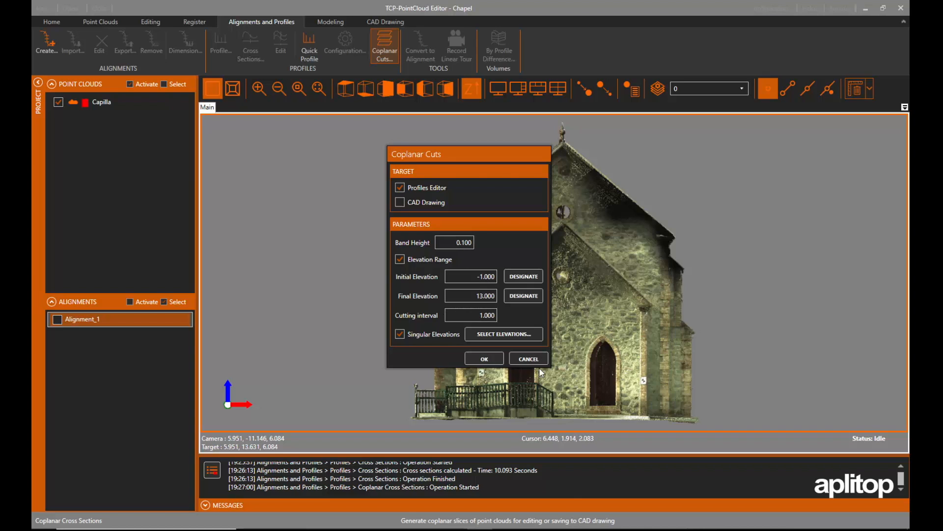
pyautogui.click(490, 358)
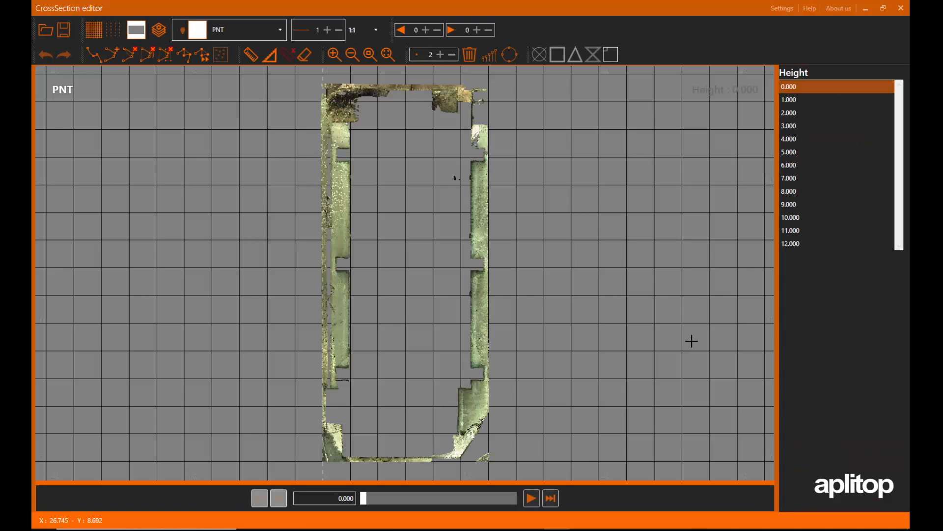
# Step: Review the coplanar cuts one by one from height 0.000 to 7.000 and return to the cut at 3.000
pyautogui.click(532, 498)
pyautogui.click(531, 498)
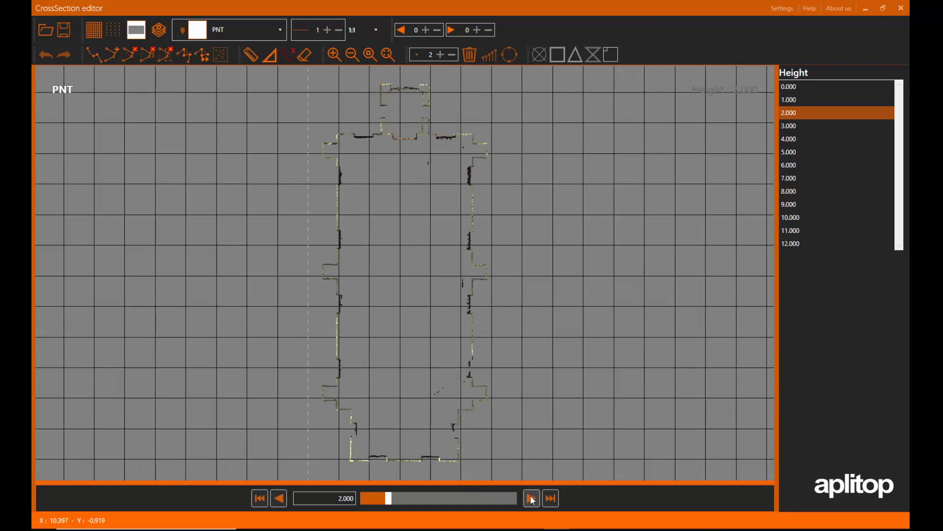
pyautogui.click(532, 498)
pyautogui.click(531, 498)
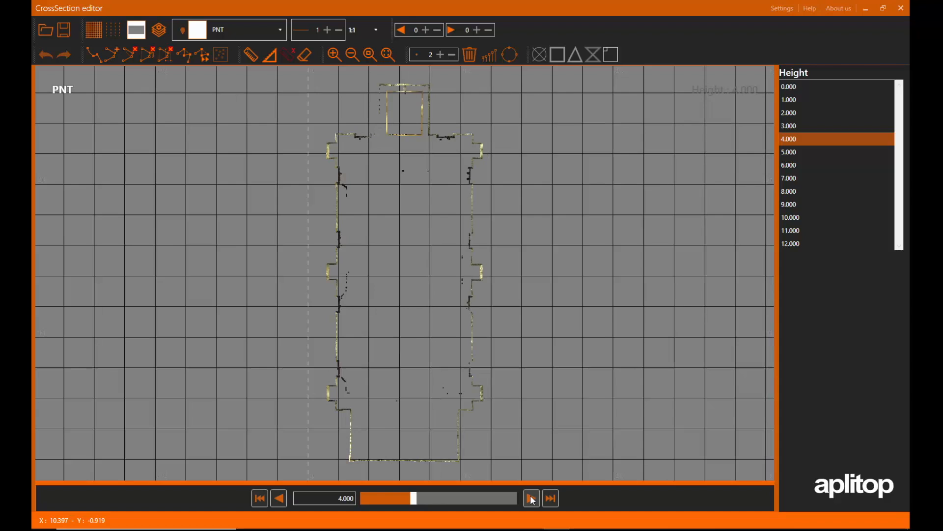
pyautogui.click(532, 498)
pyautogui.click(532, 498)
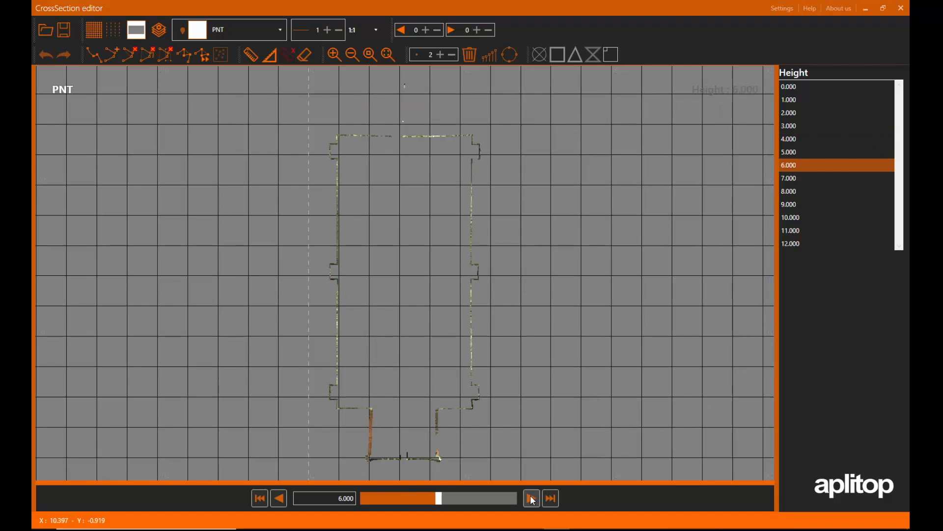
pyautogui.click(531, 498)
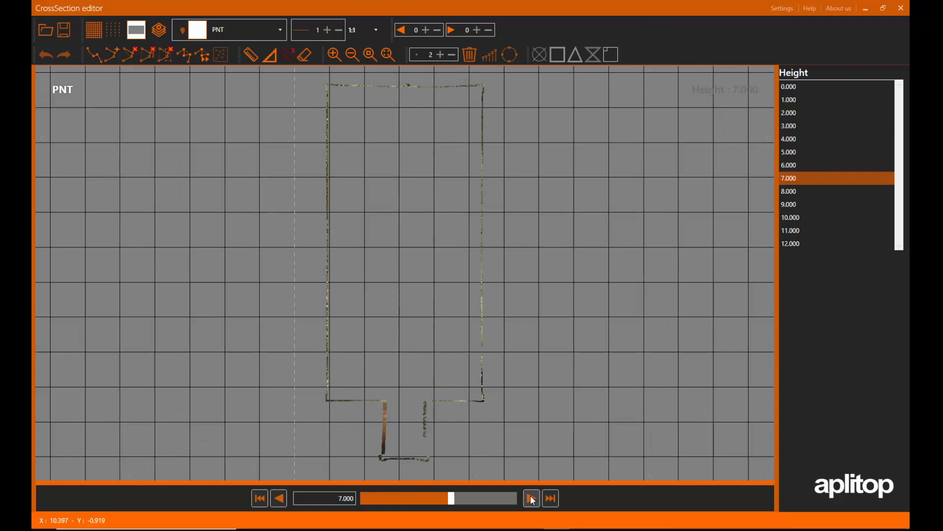
pyautogui.moveTo(451, 499); pyautogui.dragTo(405, 505)
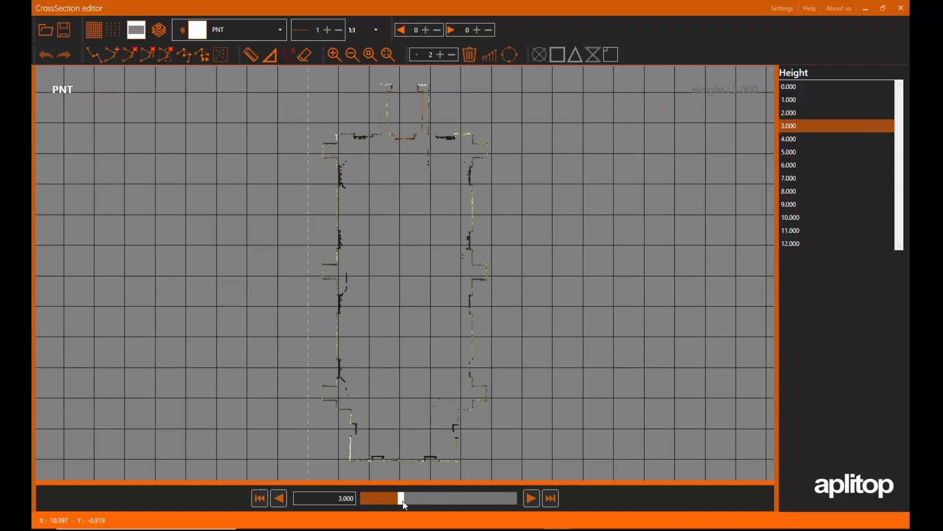
# Step: Save the cut at height 3.000 as Drawing.dxf and view the full extents of that drawing in AutoCAD
pyautogui.click(60, 34)
pyautogui.click(396, 259)
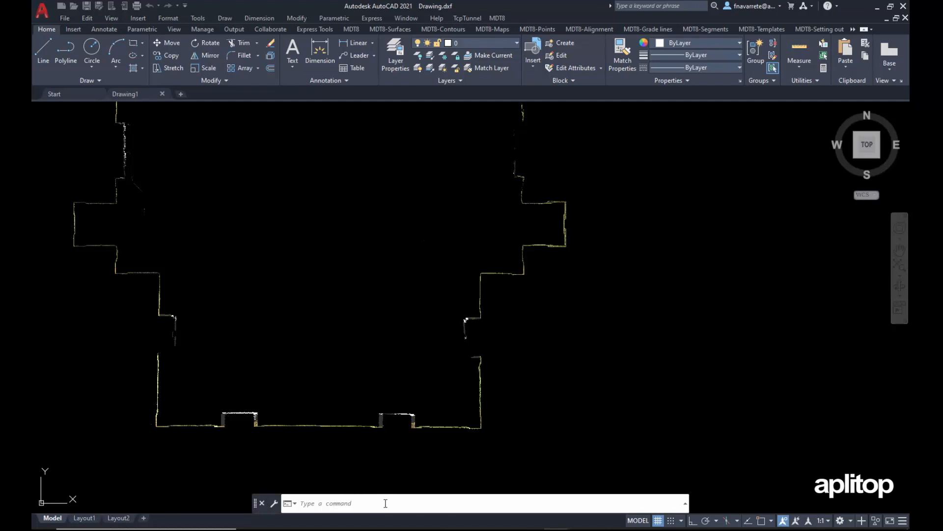
pyautogui.write('z')
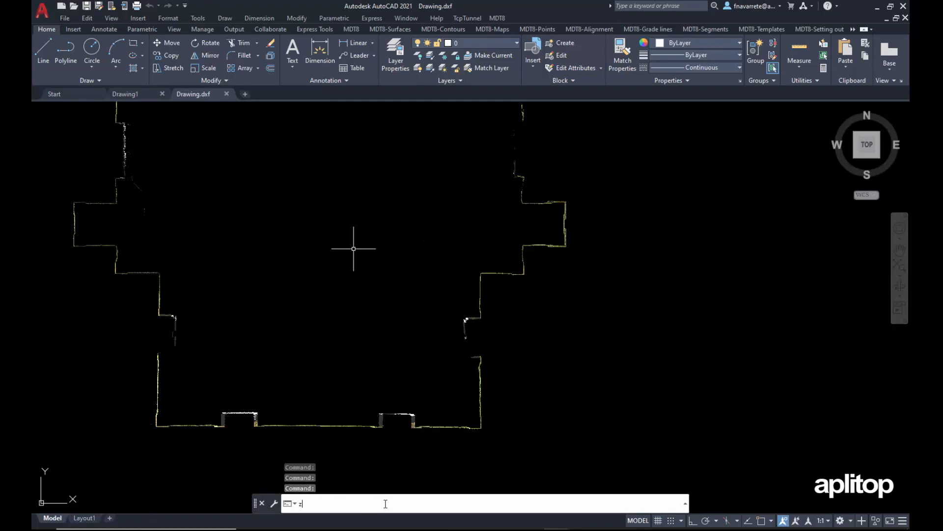
pyautogui.press('Return')
pyautogui.write('e')
pyautogui.press('Return')
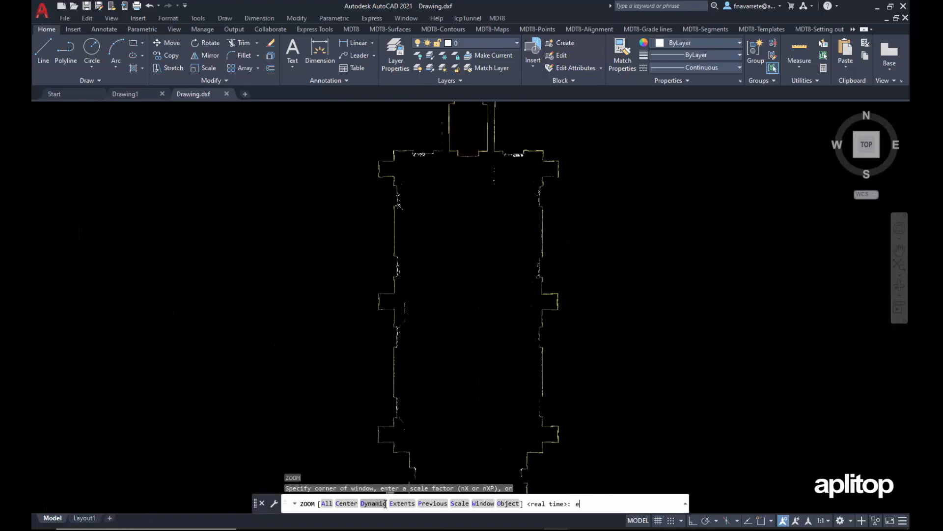